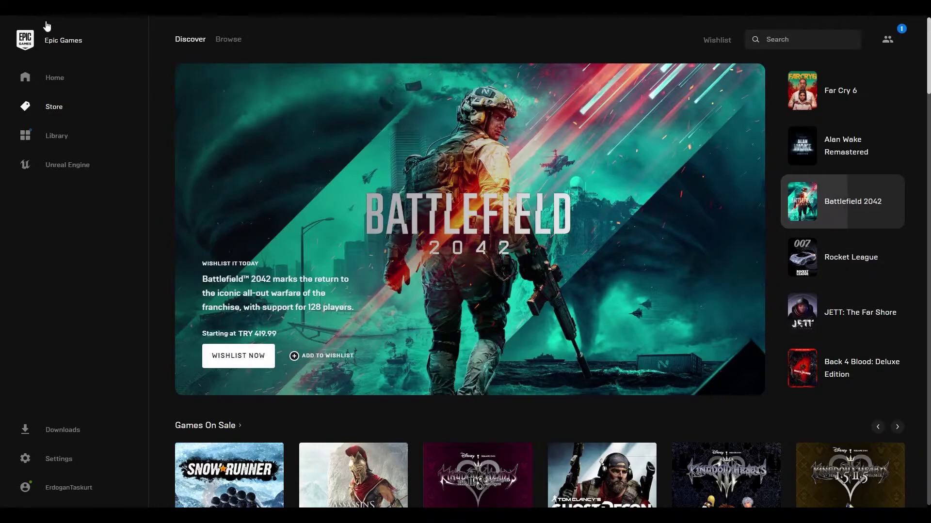
Search the store for "kenshape", open the KenShape page and go to its entry in the library.
click(787, 40)
text(kens)
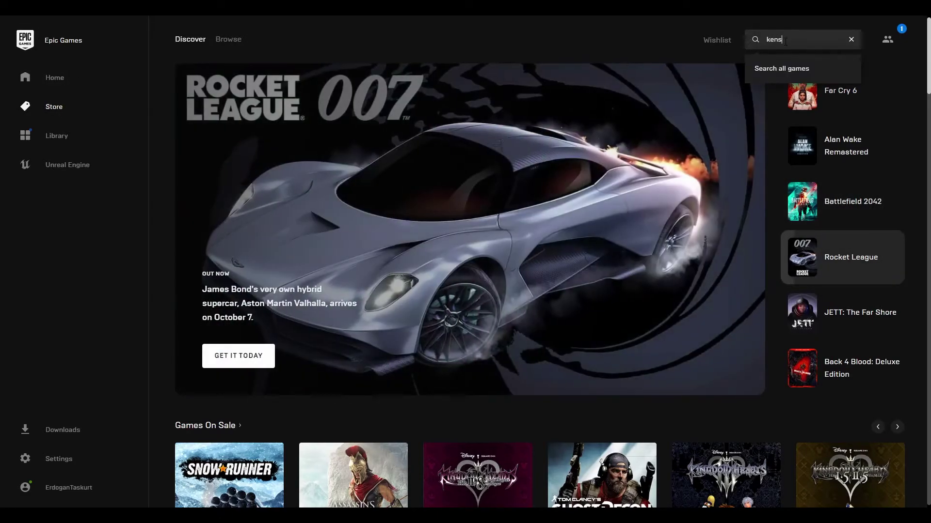
text(hape)
key(Return)
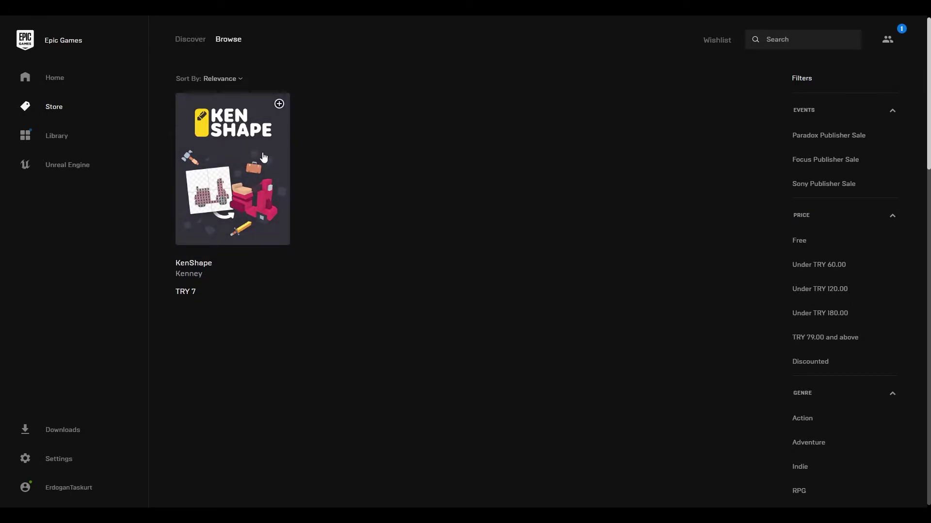
click(263, 157)
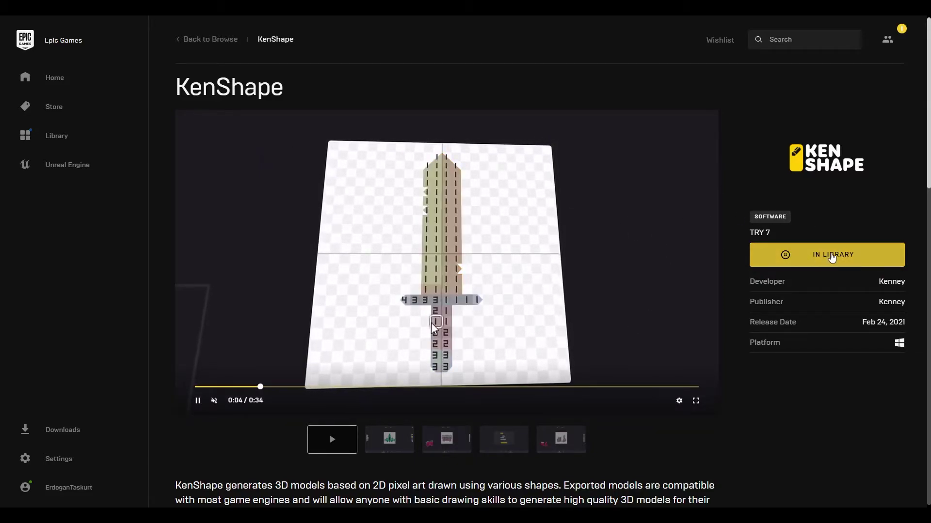
click(818, 258)
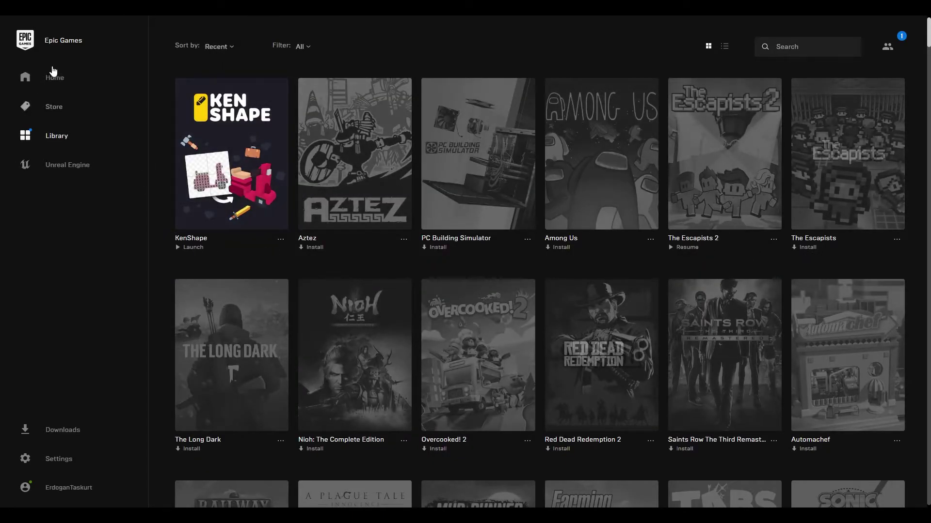
Launch KenShape and create a new 24×24 model.
click(178, 249)
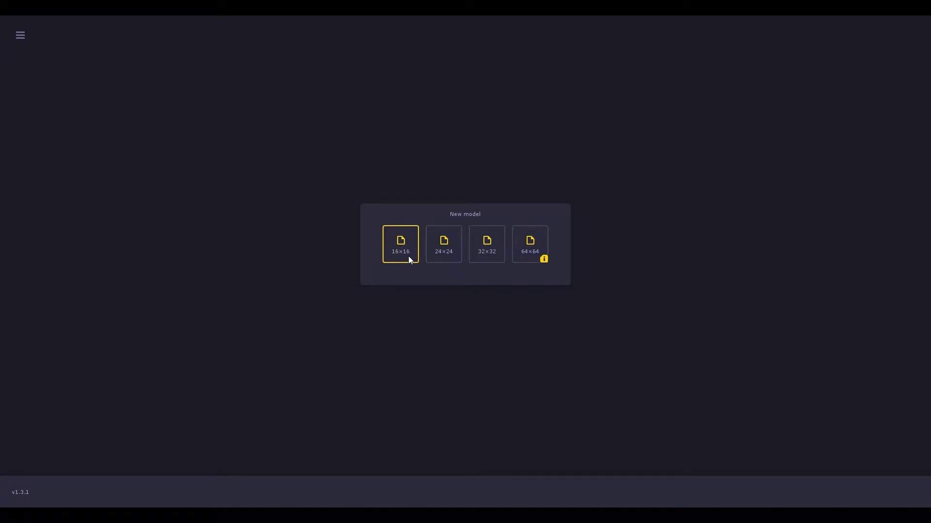
click(443, 257)
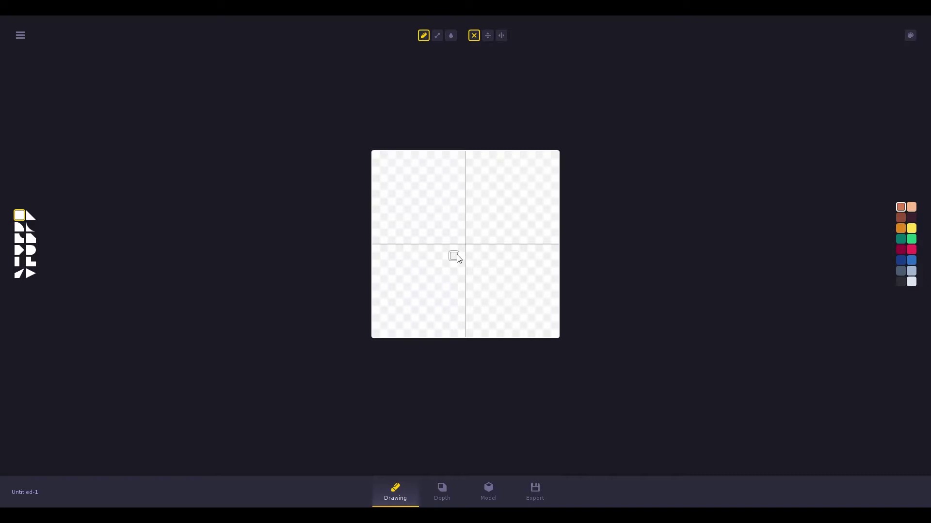
scroll(458, 257, up, 3)
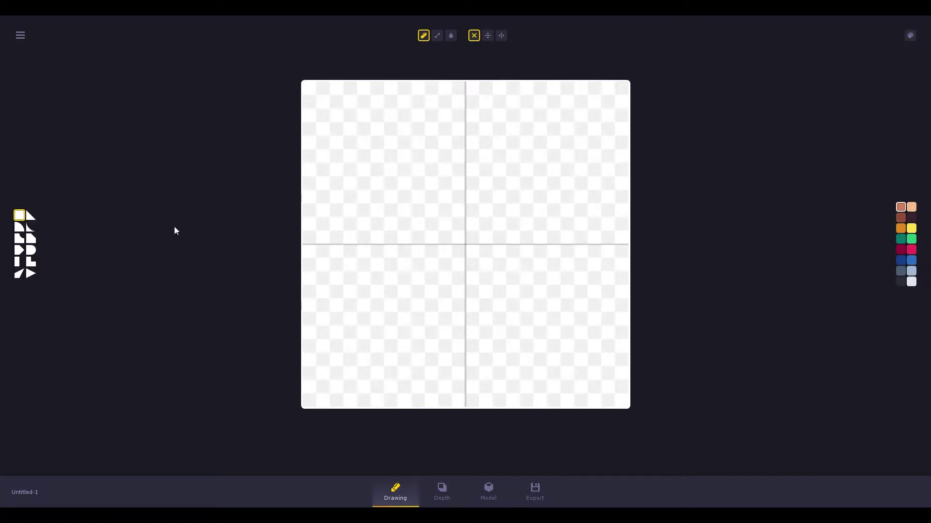
Draw a brown handle one cell wide and four cells high on the lower centre line, using paired half-square pieces.
click(19, 261)
click(897, 220)
key(r)
key(r)
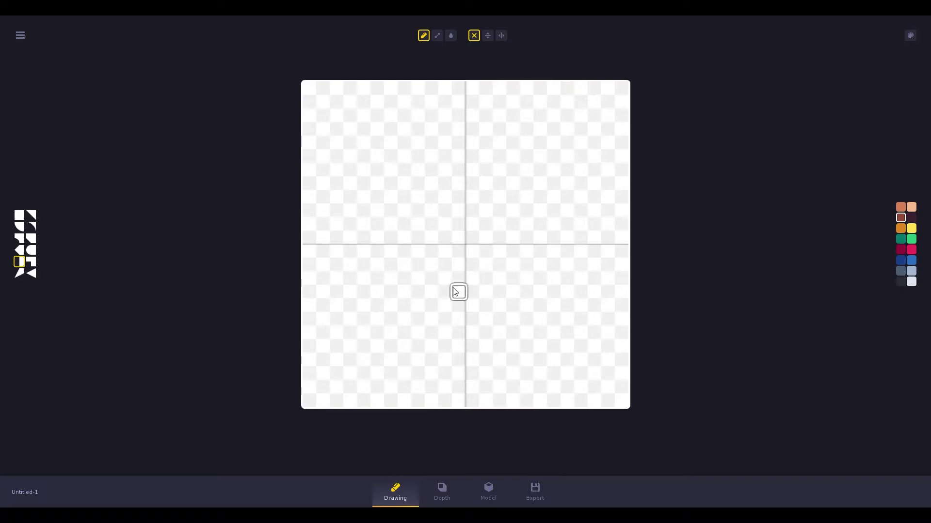
mouse_move(456, 281)
mouse_down()
mouse_move(461, 347)
mouse_move(476, 314)
mouse_up()
key(ctrl+z)
key(r)
key(r)
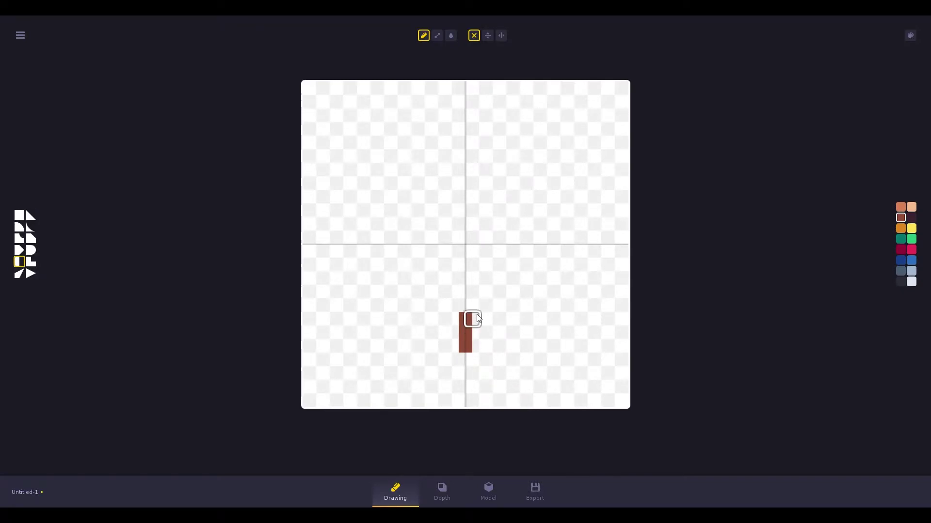
click(475, 359)
key(r)
key(r)
click(459, 358)
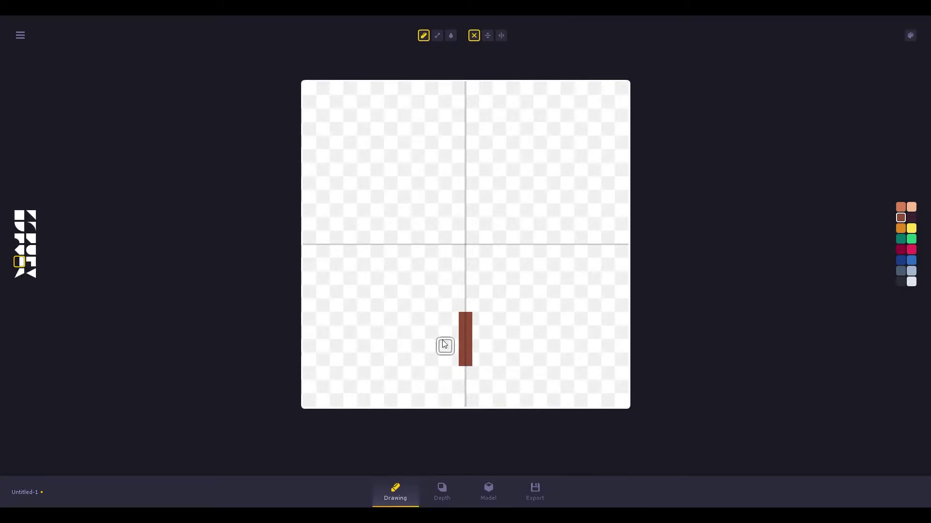
Add a near-black pommel under the handle, two cells wide and half a cell thick, from half-square pieces.
click(901, 282)
key(r)
drag(459, 374, 472, 374)
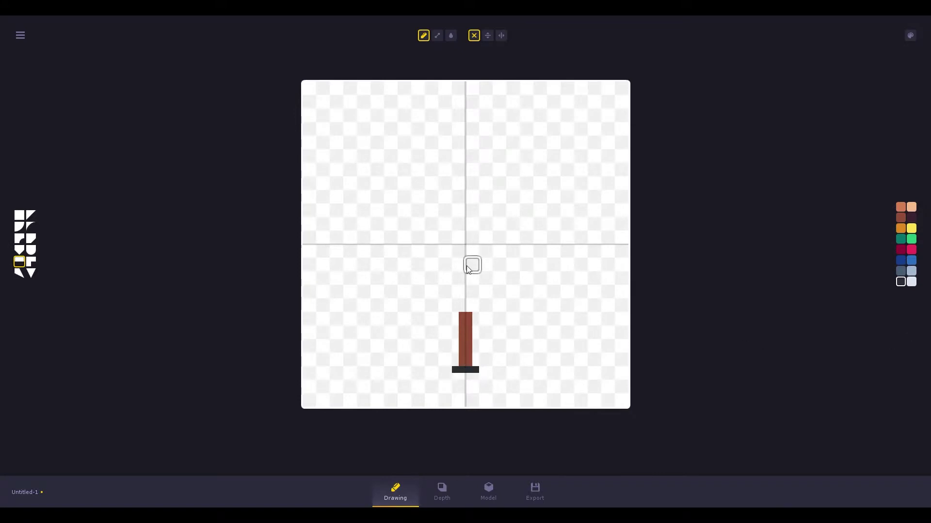
Place two mirrored near-black squares with rounded corner notches directly above the handle as the centre of the guard.
click(19, 240)
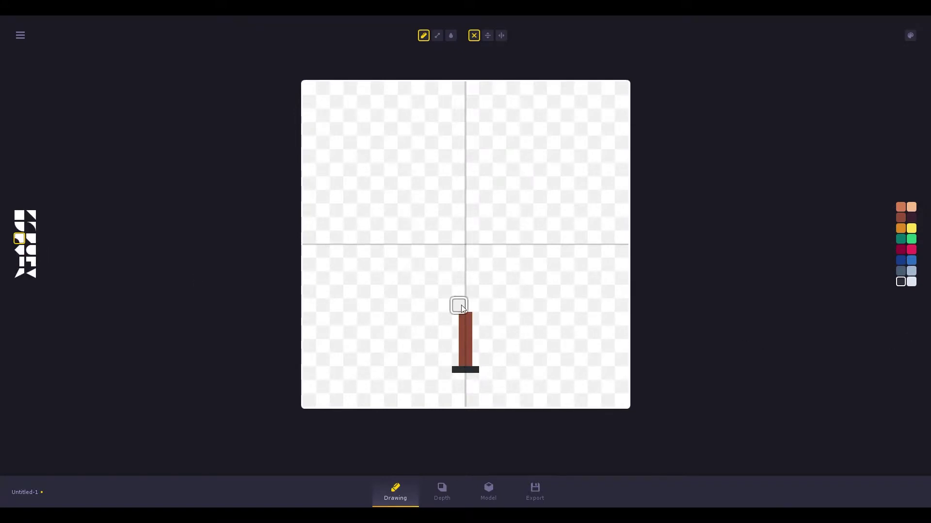
click(458, 306)
key(r)
Extend the near-black guard by one half-square piece on each side.
key(r)
click(473, 304)
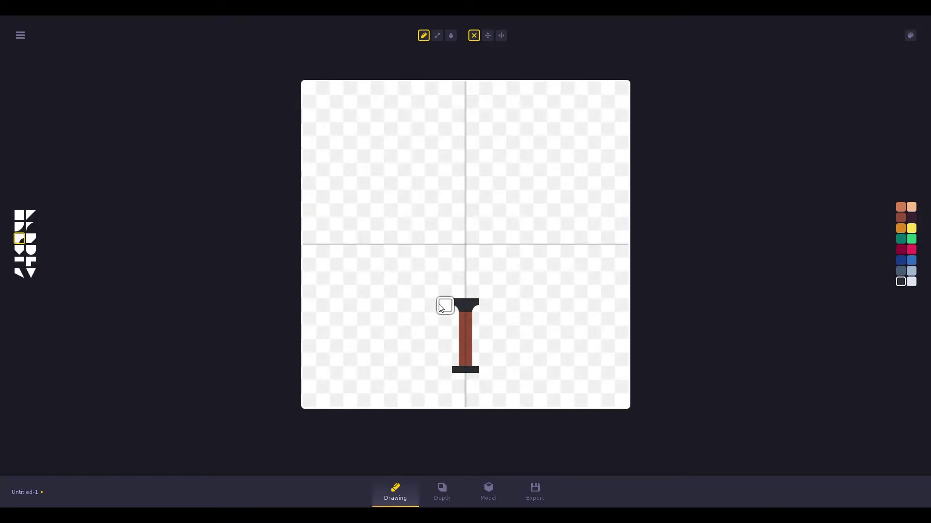
click(23, 260)
key(r)
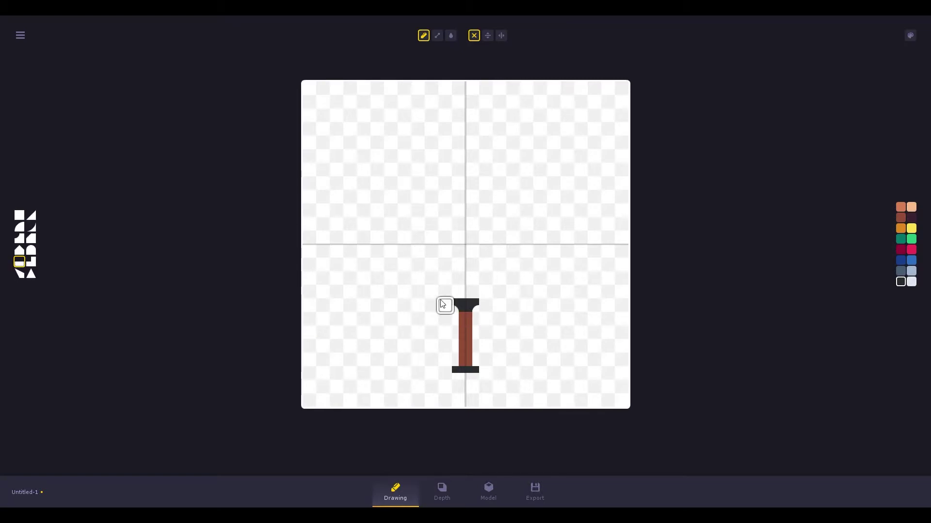
key(r)
key(r)
click(445, 304)
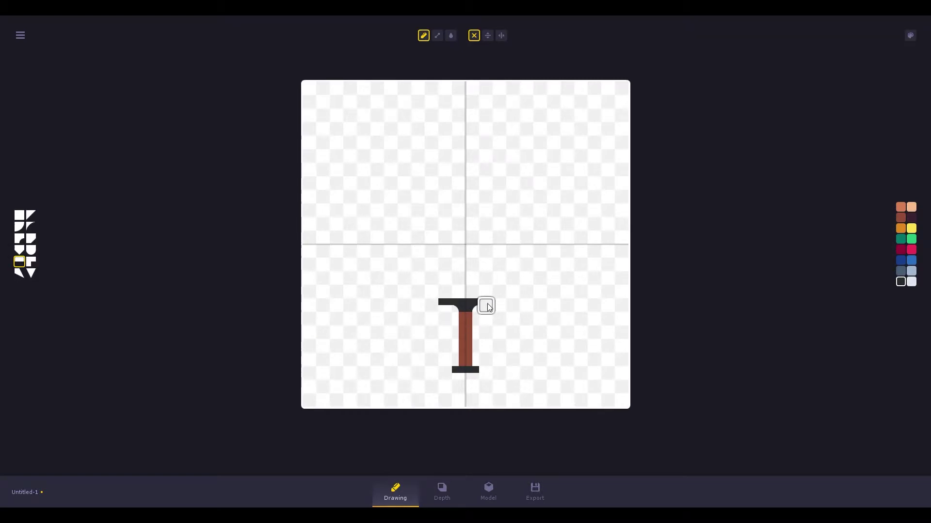
click(486, 304)
Draw a light grey-blue blade of full squares above the guard, two cells wide and 12 cells high.
click(911, 272)
click(18, 218)
mouse_move(460, 224)
mouse_down()
mouse_move(459, 181)
mouse_move(471, 195)
mouse_up()
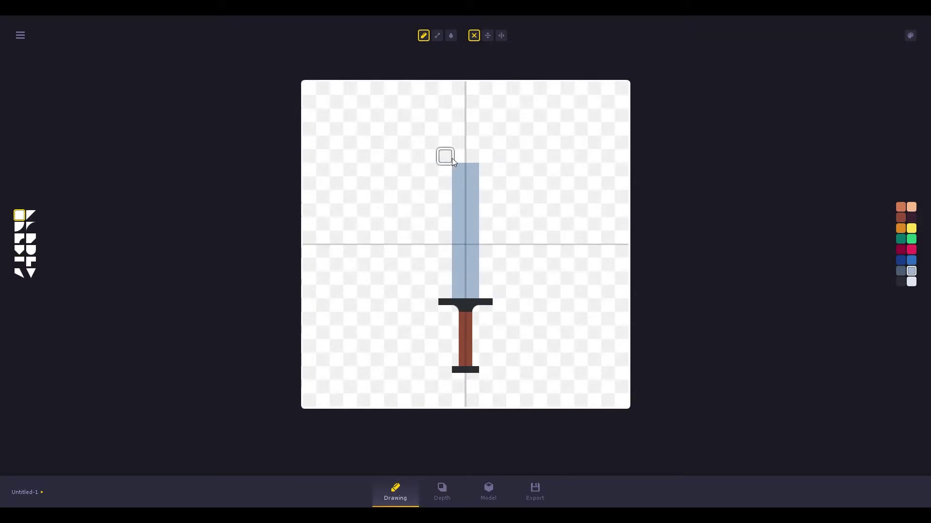
drag(460, 156, 463, 148)
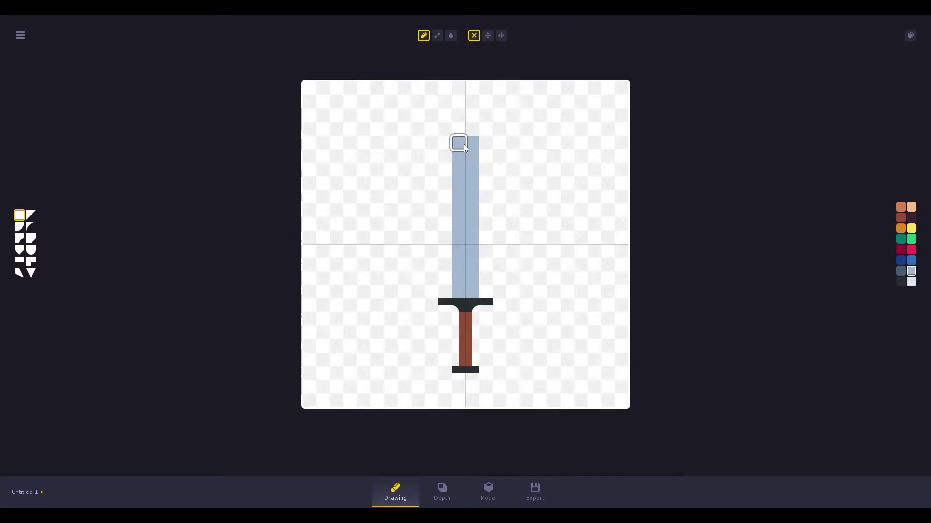
Cap the blade with two mirrored triangle pieces to form a pointed tip.
click(31, 218)
key(r)
key(r)
click(463, 132)
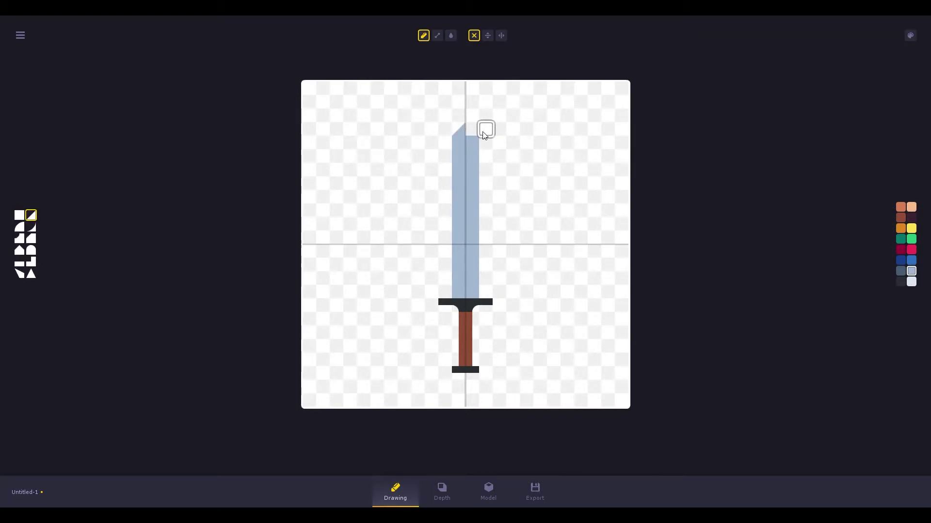
key(r)
click(473, 132)
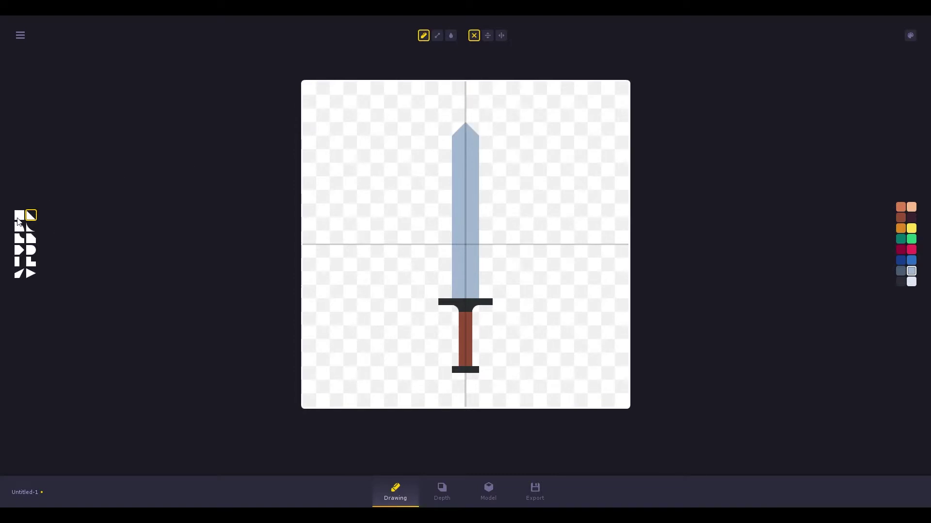
Lengthen the near-black guard by another half-square piece at each end.
click(19, 262)
click(901, 281)
key(r)
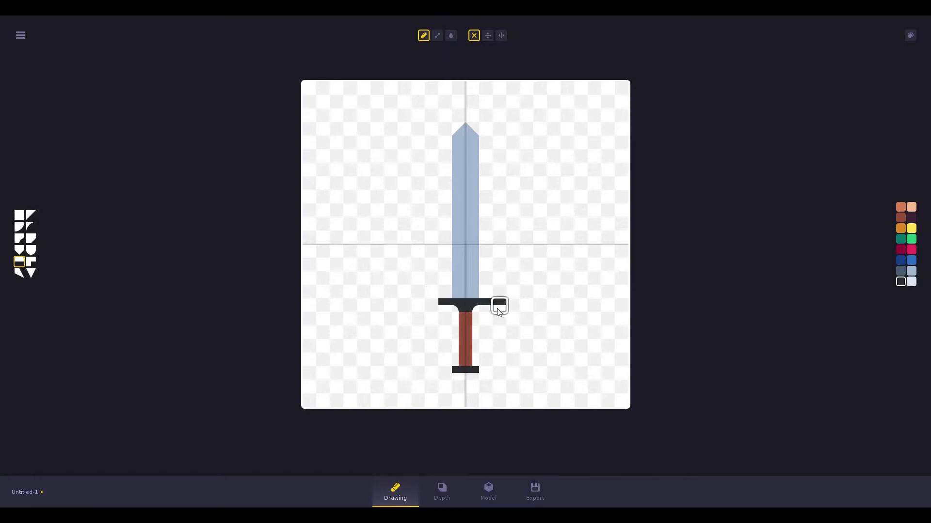
click(498, 310)
click(431, 307)
Lengthen the blade by one row, replacing its pointed tip with light grey-blue full squares.
click(18, 216)
click(913, 269)
drag(460, 130, 470, 130)
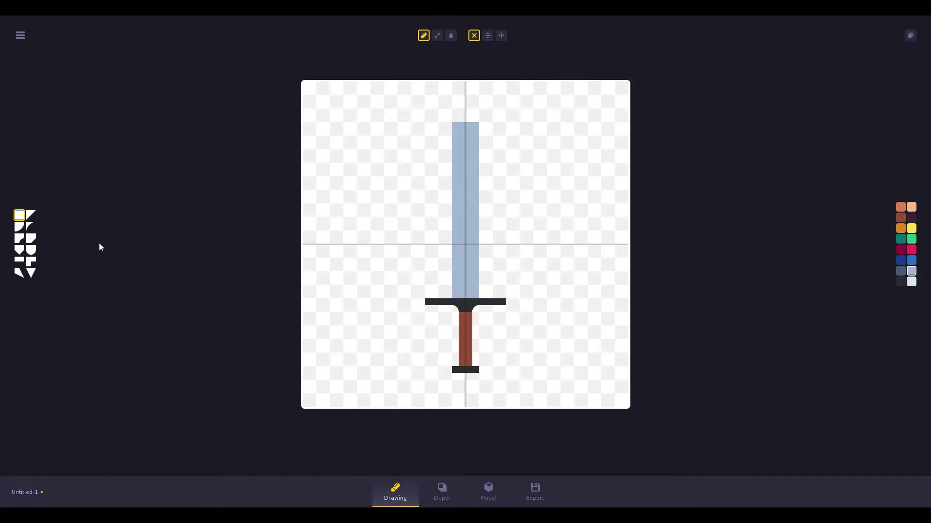
Add a pointed tip of two mirrored triangle pieces on top of the lengthened blade.
click(30, 218)
key(r)
click(458, 115)
key(r)
click(472, 115)
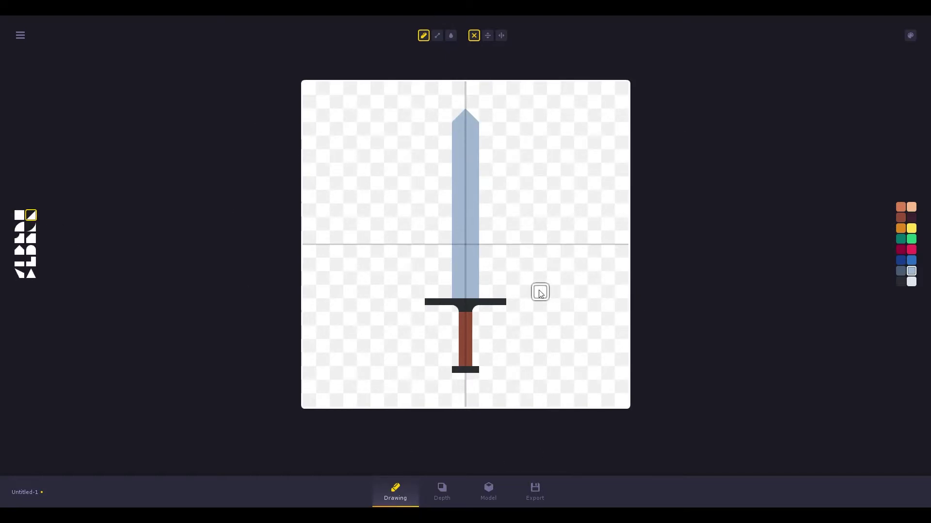
Set the depth of all guard and pommel cells to 2.
click(446, 495)
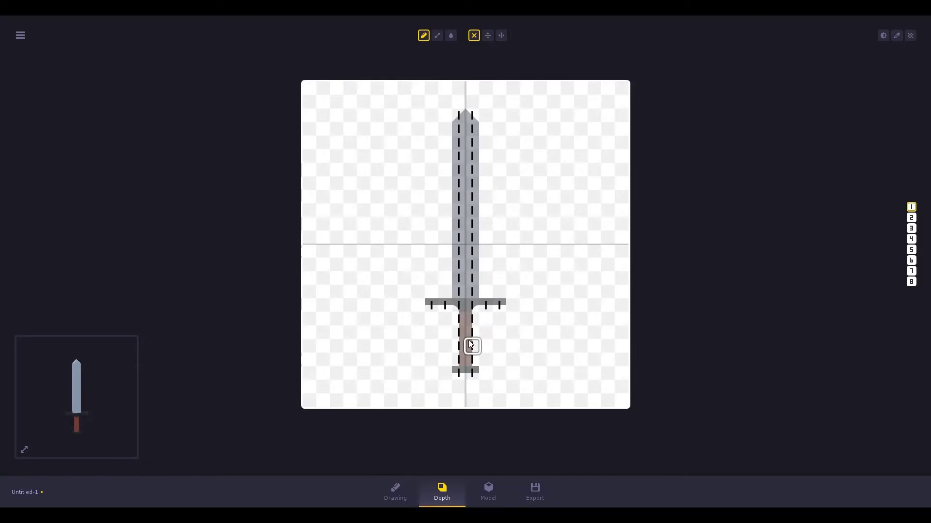
click(911, 218)
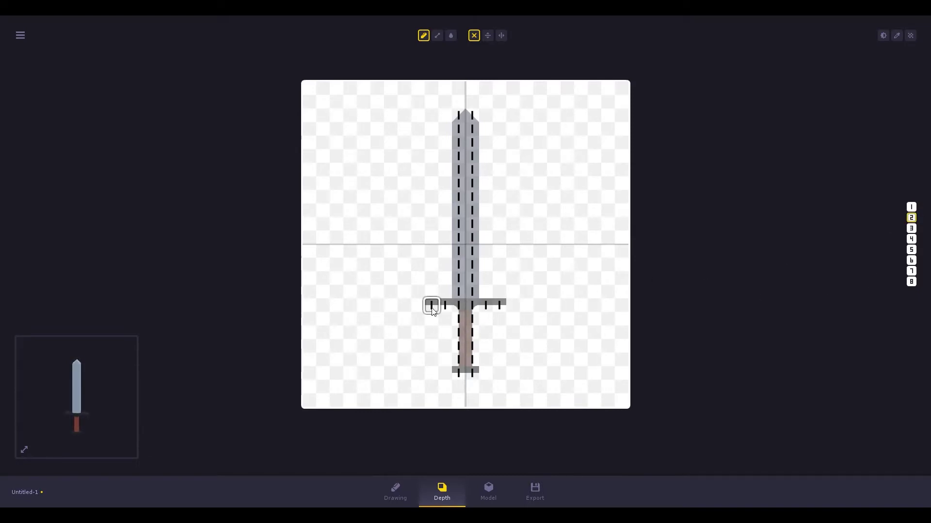
drag(433, 309, 508, 312)
drag(457, 374, 473, 375)
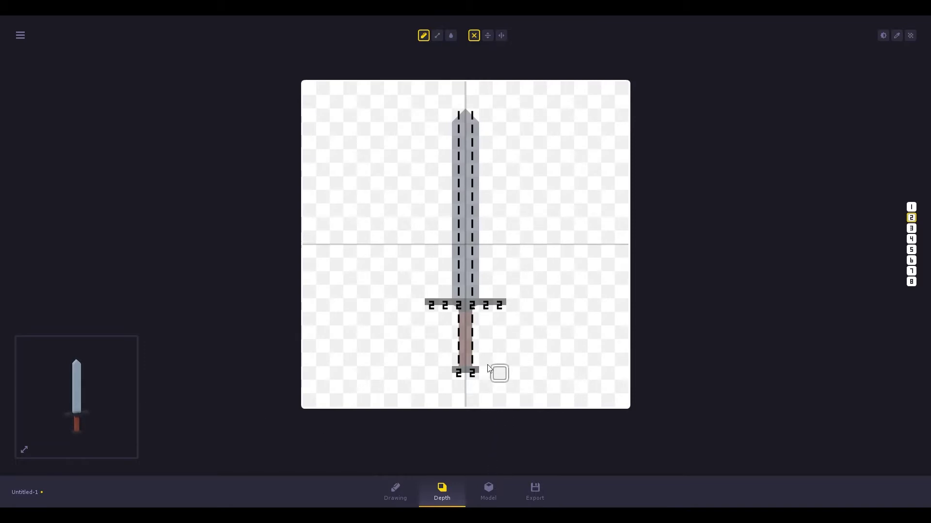
Preview the sword in 3D from the side and change the model's depth scale to 400%, then to 50%.
click(490, 491)
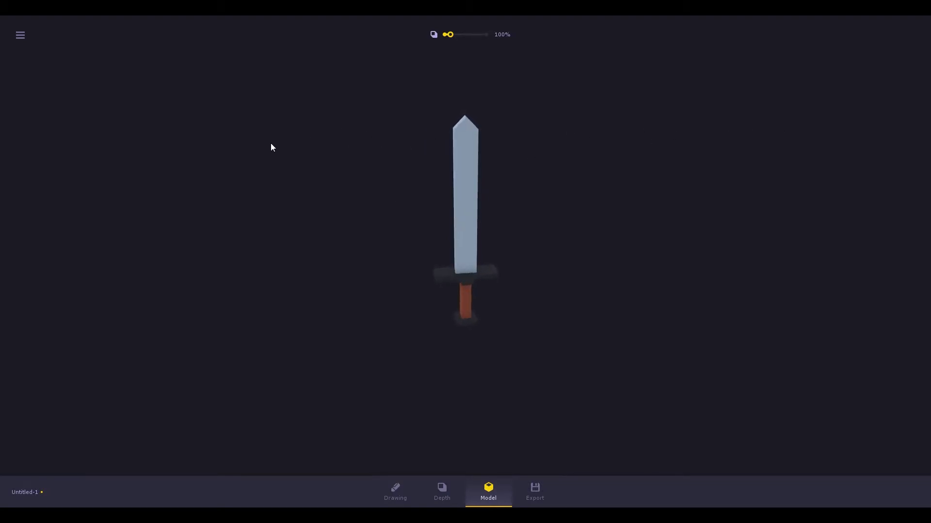
drag(669, 144, 462, 103)
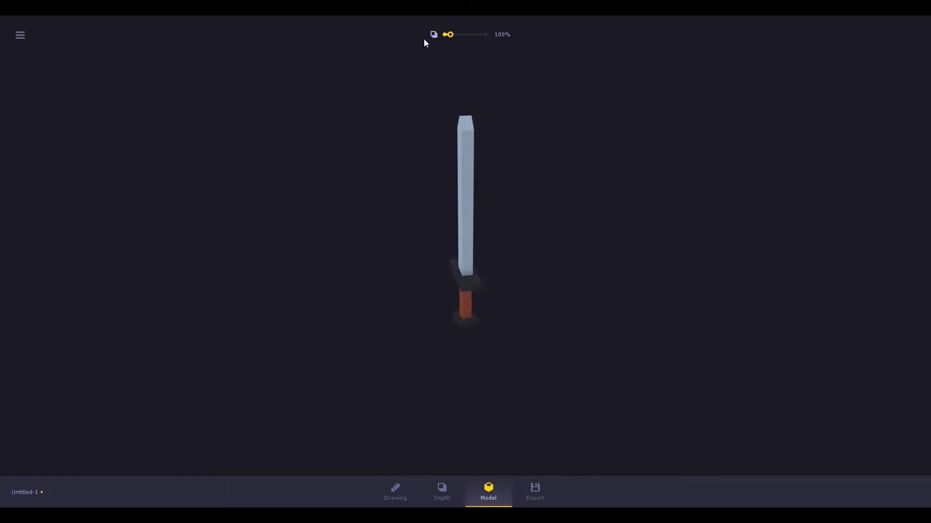
drag(445, 35, 642, 147)
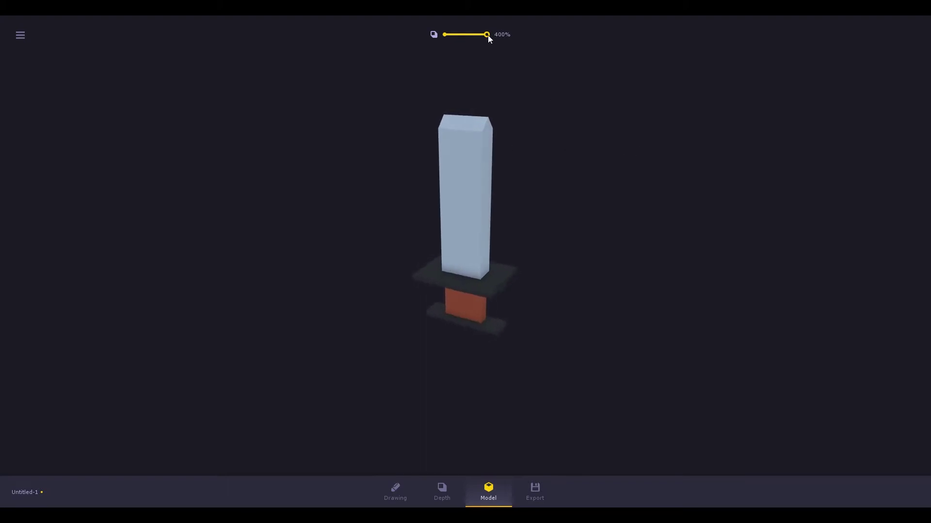
drag(487, 35, 444, 35)
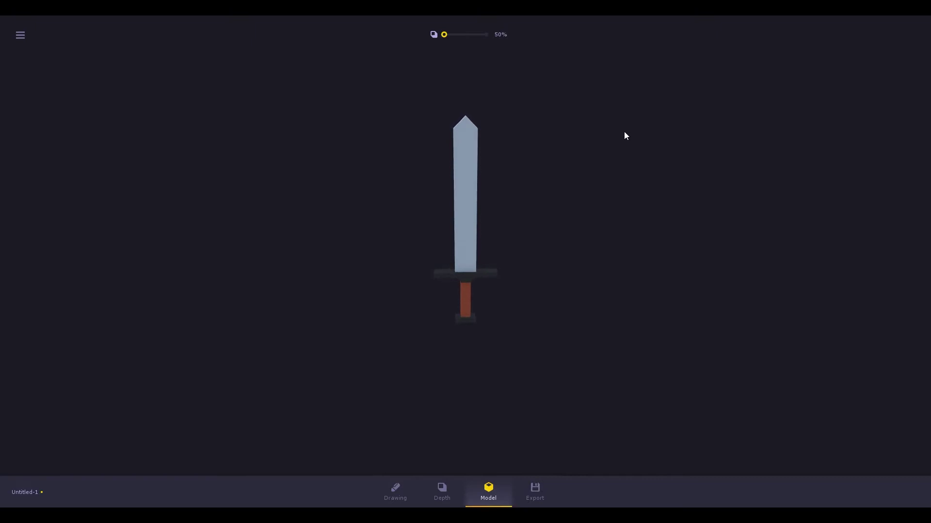
Return to the drawing and replace the blade's pointed tip with two squares that have rounded notches at their outer corners.
click(442, 492)
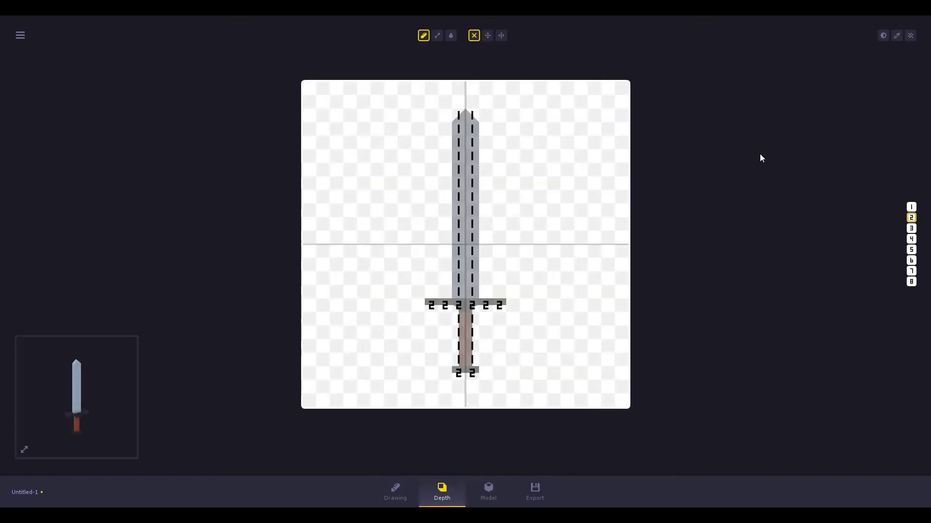
click(397, 484)
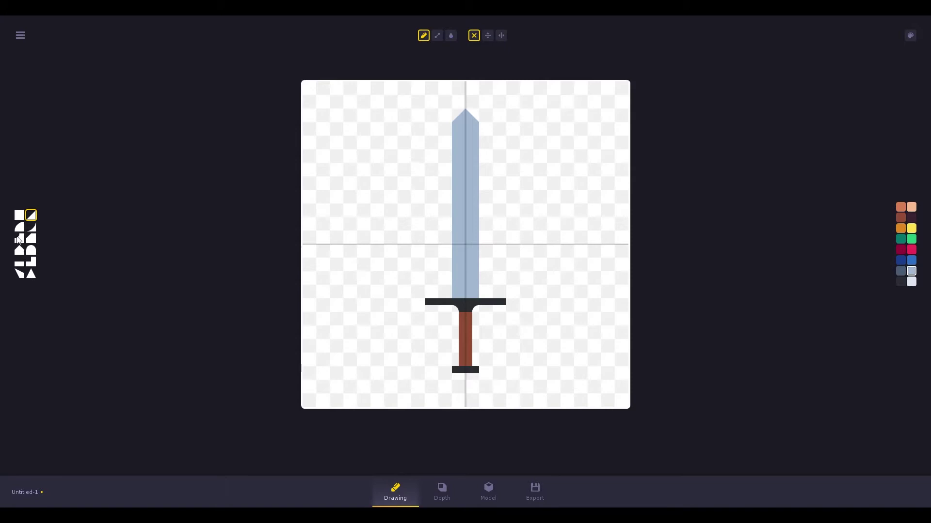
click(17, 237)
click(458, 116)
key(r)
key(r)
key(r)
click(472, 118)
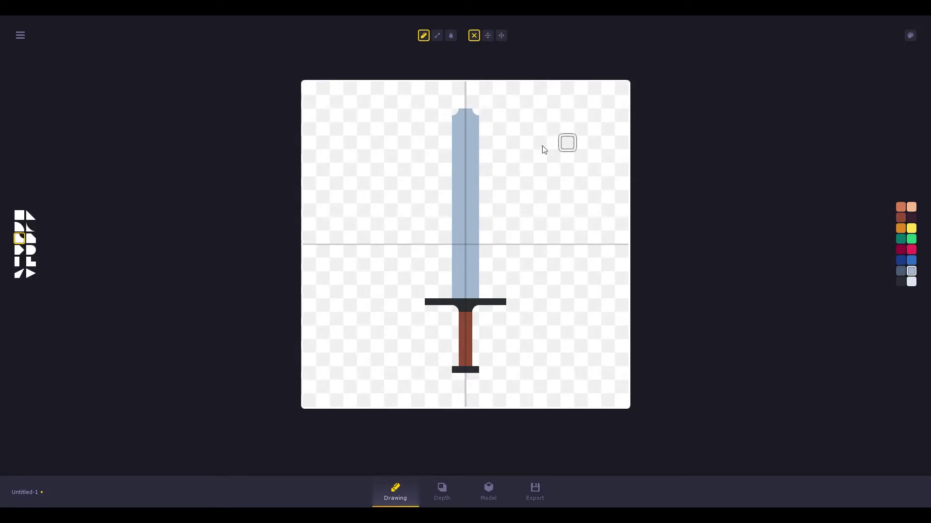
Place two mirrored slanted pieces in the row above the notched blade tip, rising toward the outer edges.
click(19, 251)
key(r)
key(r)
key(r)
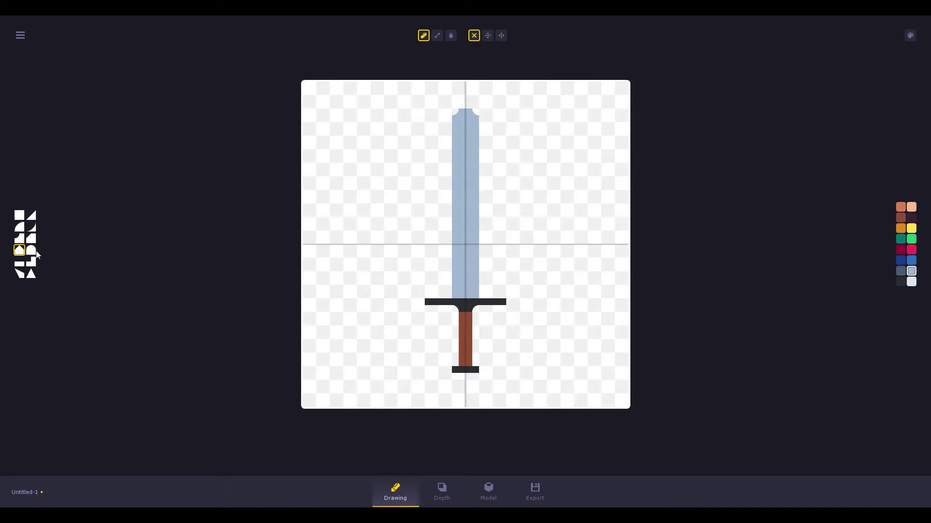
click(31, 228)
click(19, 273)
click(459, 102)
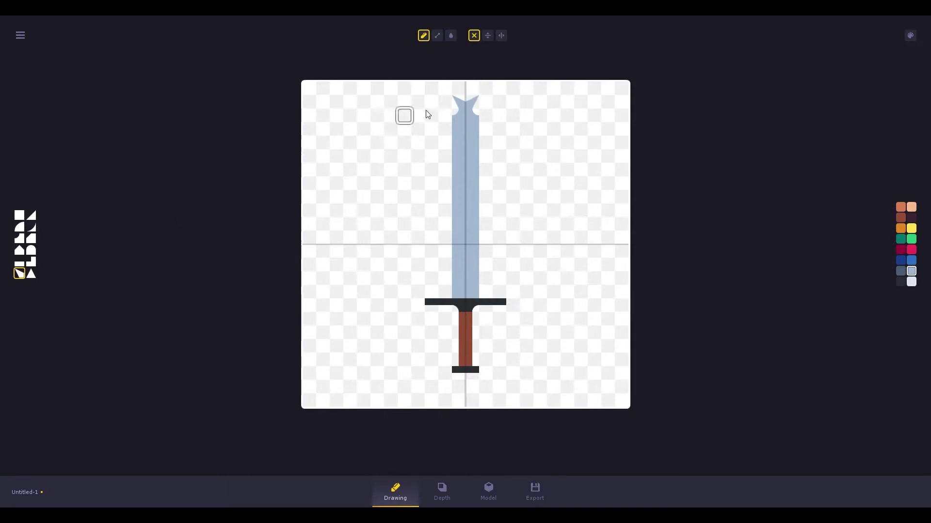
Replace one cell on each side of the blade with an outward-pointing light grey-blue triangle, near the top right and lower left.
scroll(445, 197, down, 1)
click(472, 156)
click(459, 266)
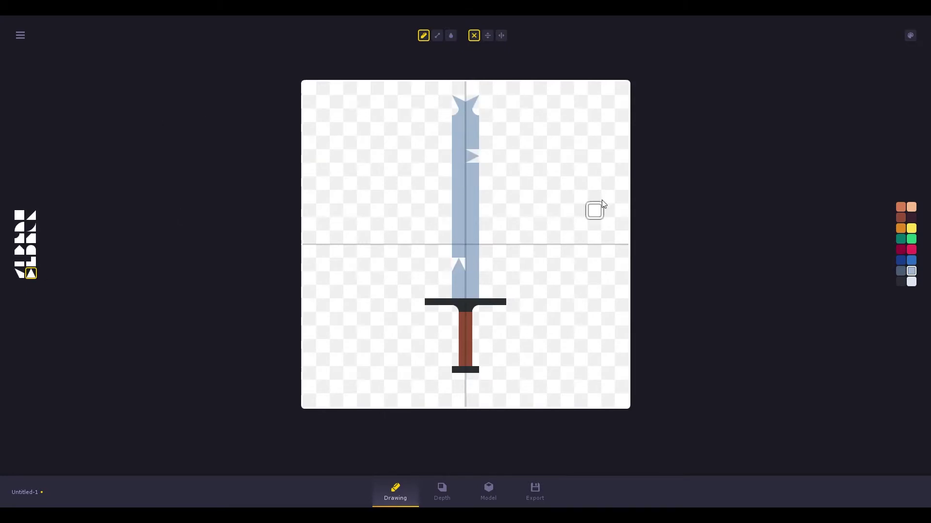
click(901, 207)
key(r)
key(ctrl+z)
click(459, 251)
click(912, 271)
click(458, 251)
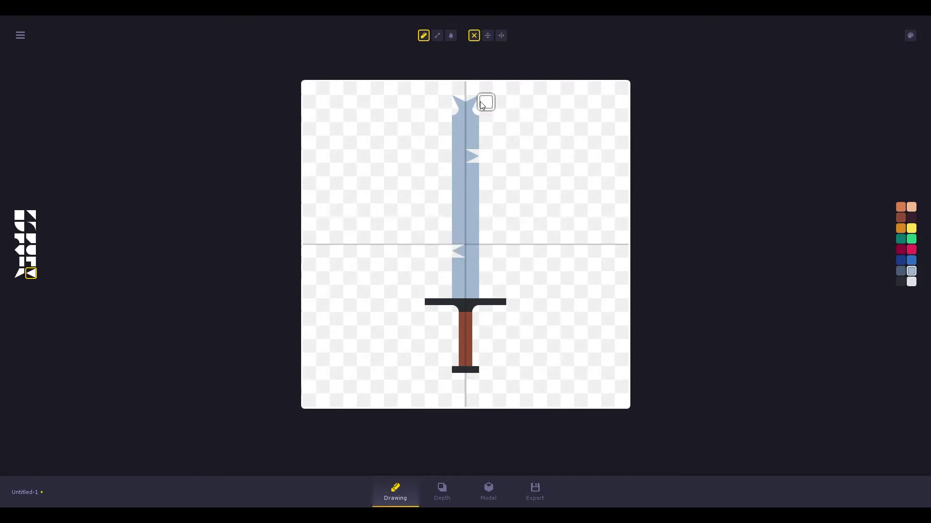
Erase the notched blade tip and slanted pieces, form a point from two mirrored concave curved pieces, and preview it in 3D.
mouse_move(476, 103)
right_down()
mouse_move(455, 103)
mouse_move(453, 117)
right_up()
click(31, 227)
key(r)
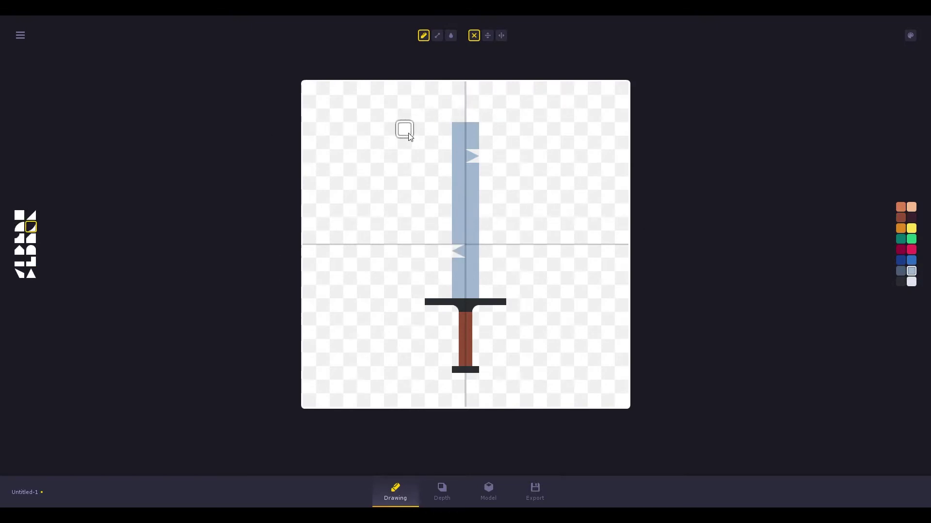
click(461, 117)
key(r)
key(r)
key(r)
click(472, 118)
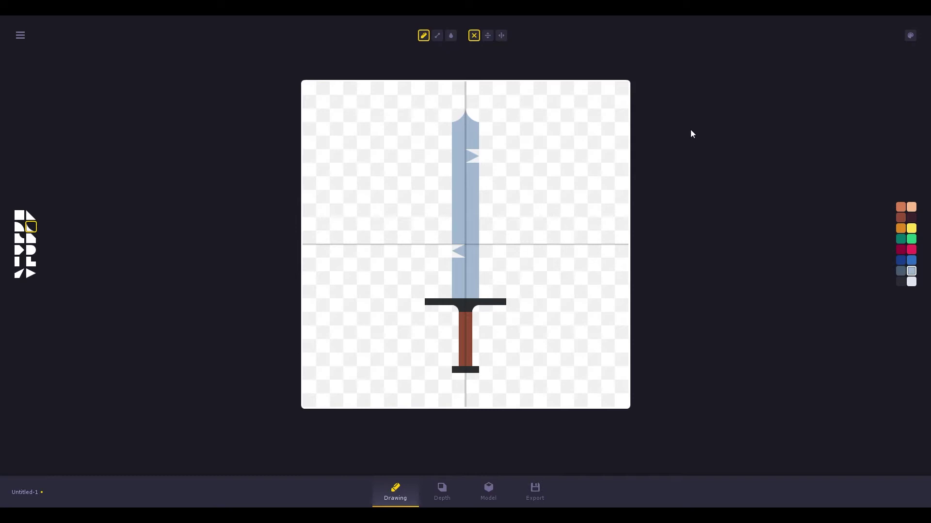
click(491, 487)
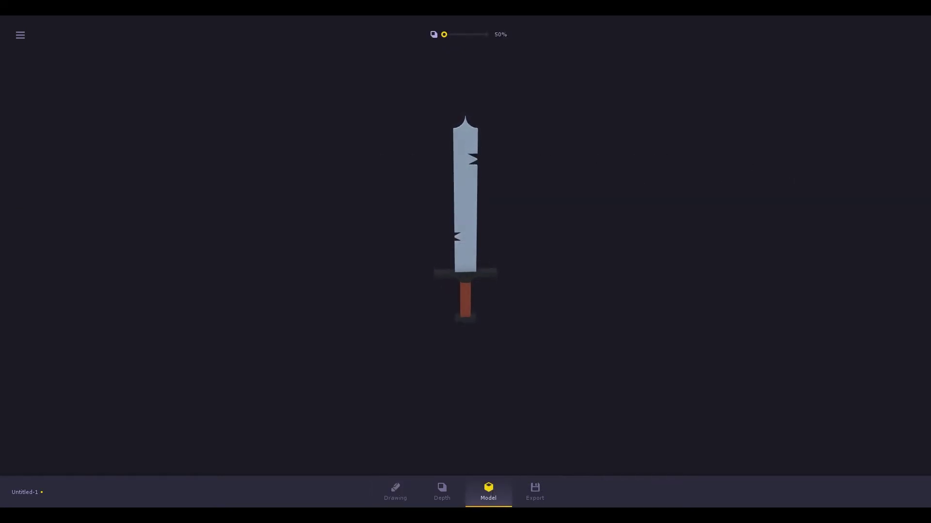
Replace the curved blade tip with two mirrored diagonal triangles forming a straight point, and inspect the 3D model from several angles.
click(395, 491)
right_drag(474, 116, 455, 117)
click(30, 214)
click(472, 116)
key(r)
click(459, 116)
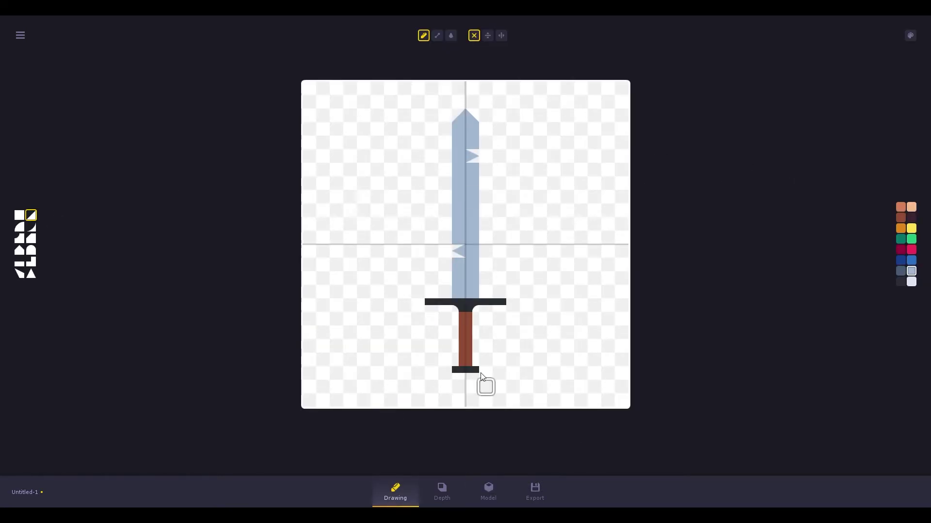
click(489, 488)
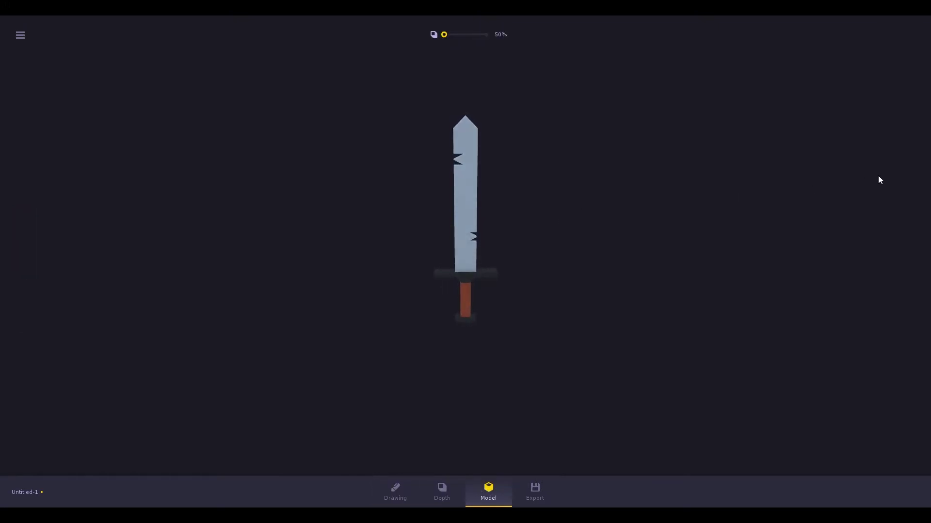
drag(878, 177, 450, 156)
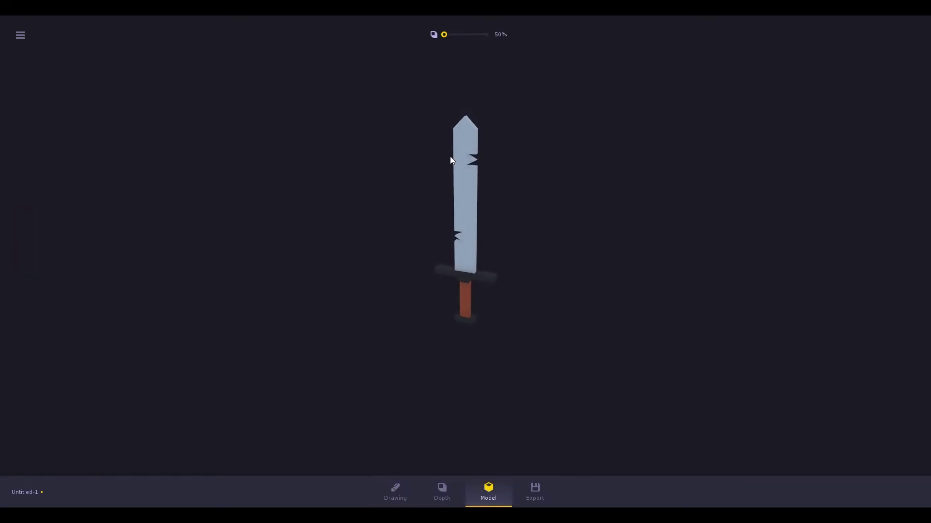
Compare the Image and Voxel export types and configure a Model export with an Atlas texture.
click(535, 491)
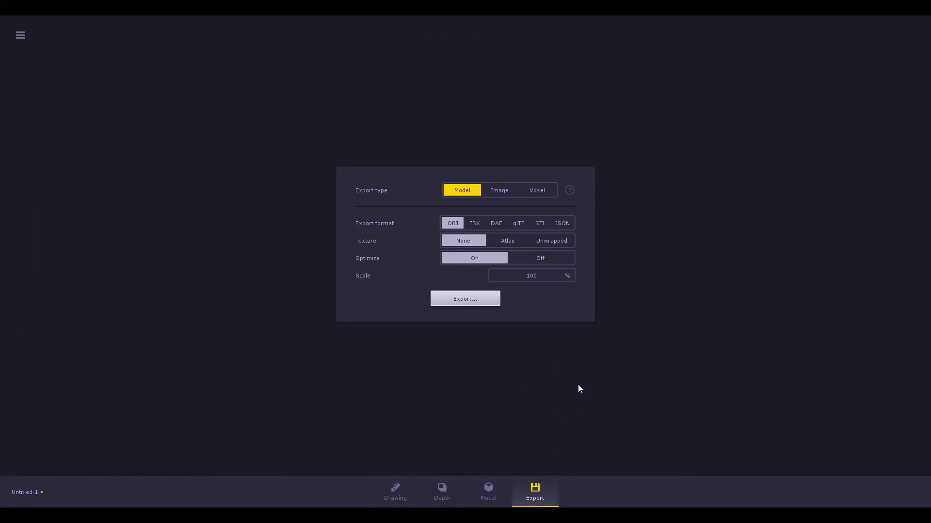
click(497, 191)
click(538, 191)
click(454, 190)
click(507, 242)
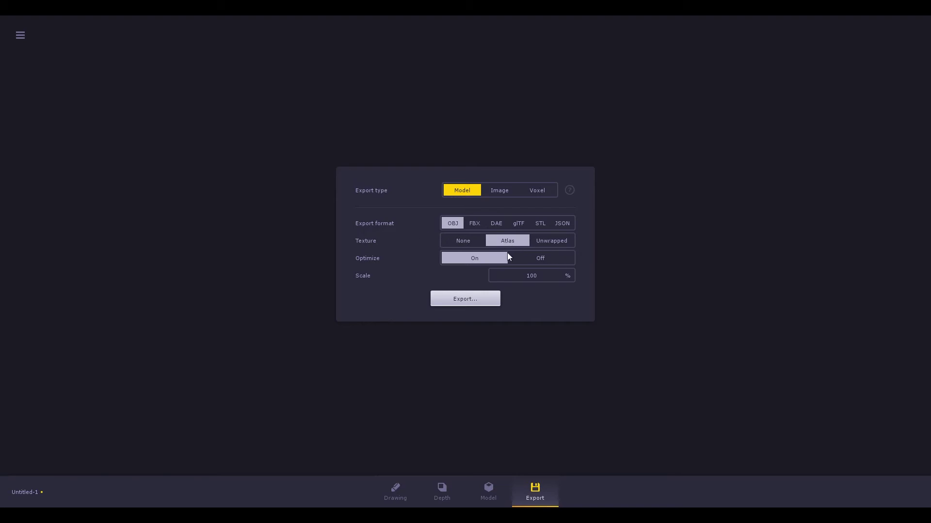
Export the model to the Desktop as an OBJ file named Sword.
click(461, 300)
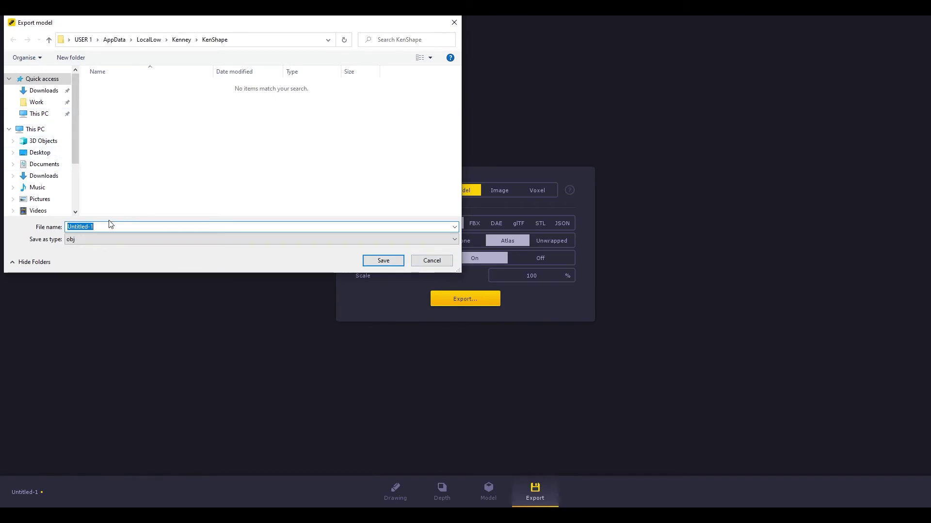
text(Sword)
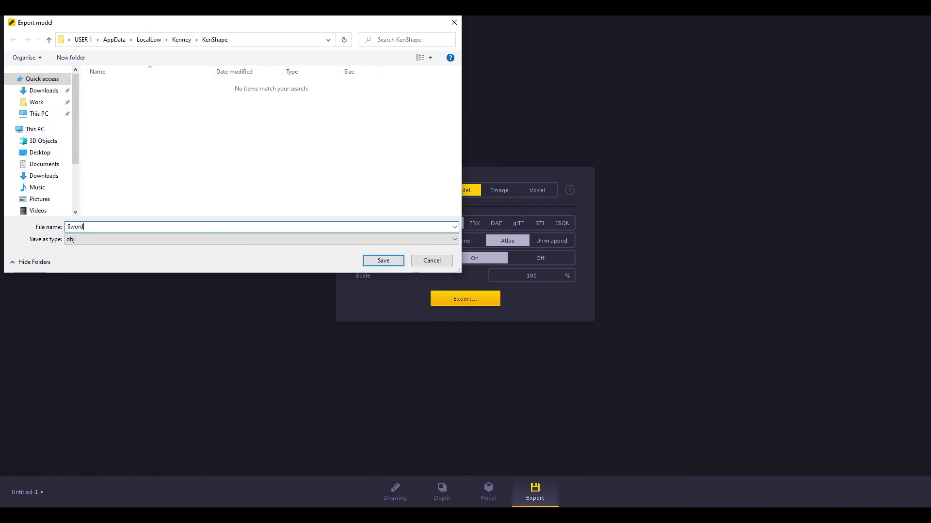
click(46, 153)
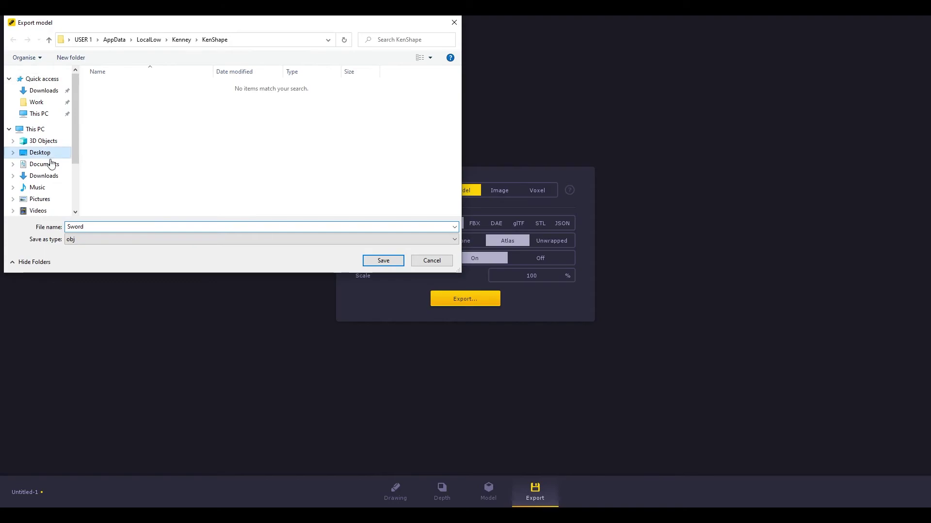
click(384, 261)
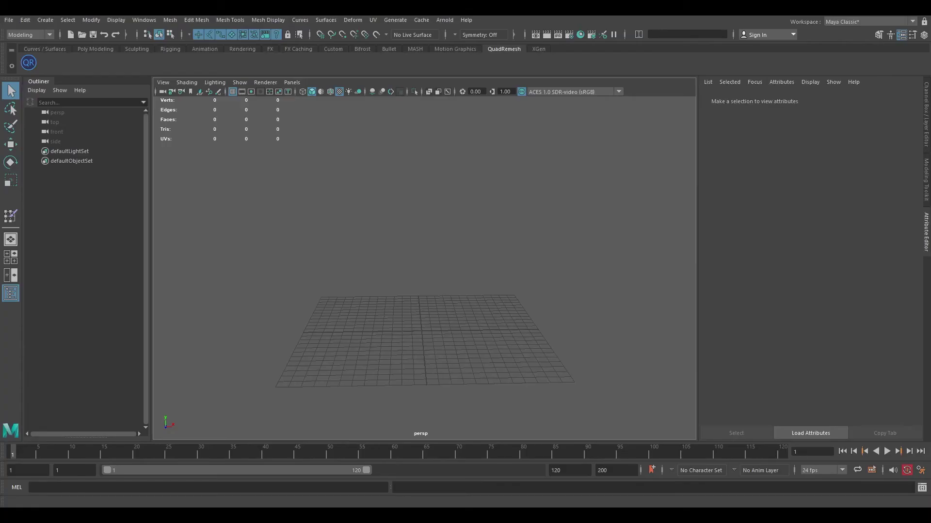
In Maya, import Sword.obj from the Desktop and select the sword mesh.
click(9, 20)
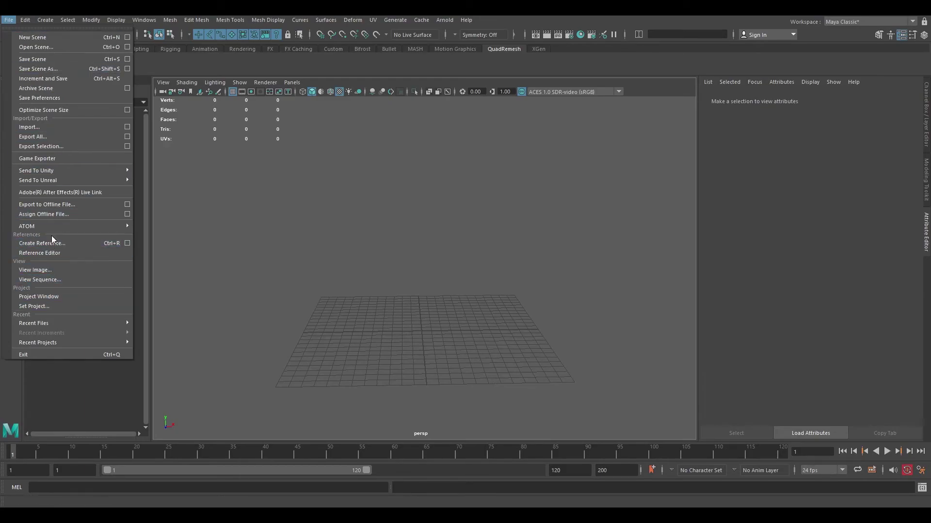
click(46, 129)
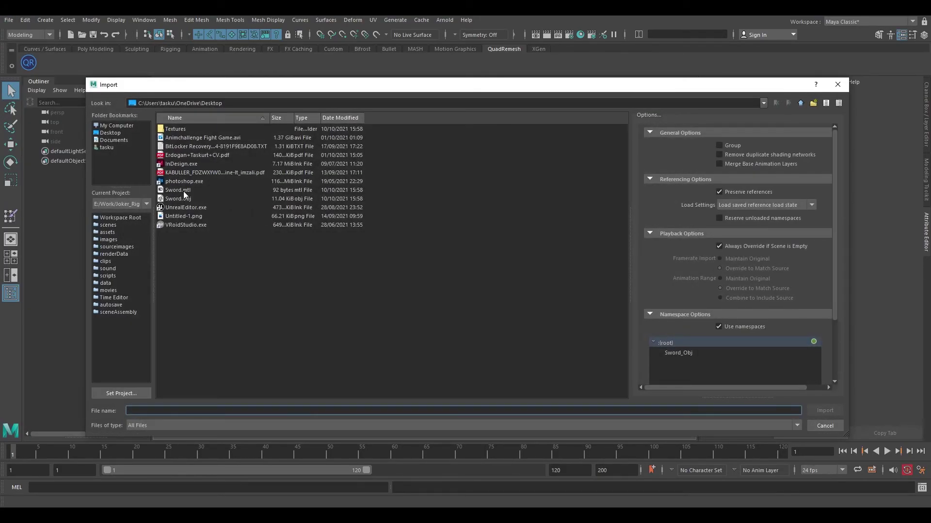
double_click(182, 198)
click(423, 305)
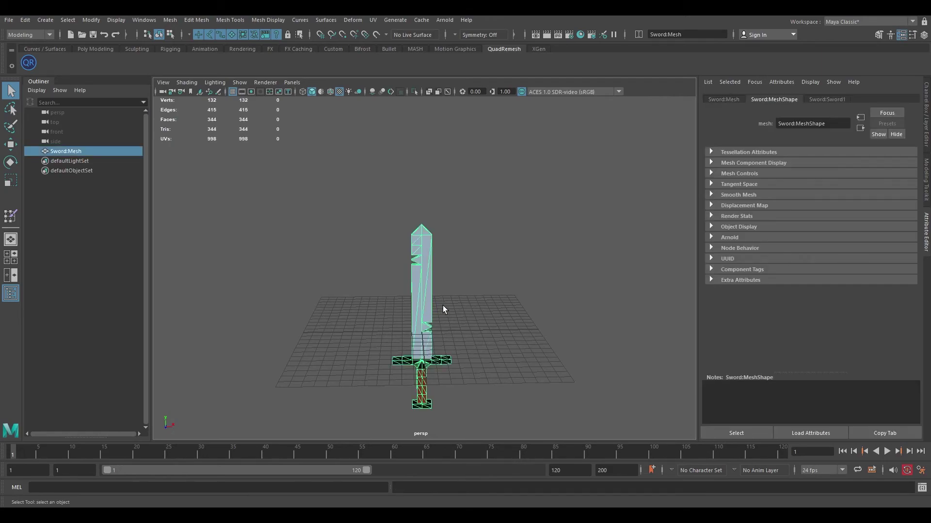
Move the imported sword up so its handle stands above the grid, and look at it from several sides.
key(w)
drag(427, 301, 429, 196)
click(504, 196)
alt+drag(504, 196, 588, 228)
alt+right_drag(589, 228, 631, 291)
alt+drag(632, 291, 465, 272)
alt+middle_drag(465, 272, 448, 262)
alt+drag(448, 263, 547, 309)
alt+right_drag(546, 308, 420, 187)
alt+middle_drag(421, 187, 412, 244)
click(417, 278)
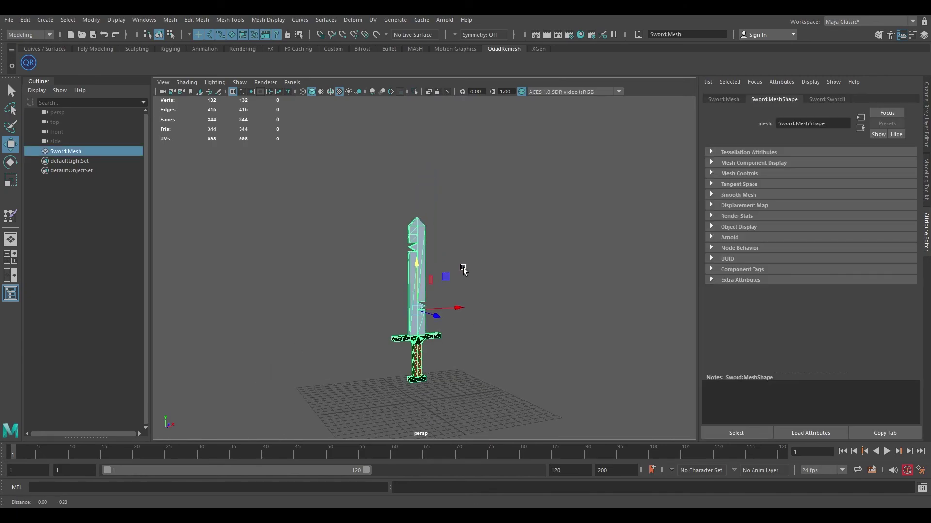
Snap the sword's pivot to the bottom of the pommel.
alt+drag(463, 270, 455, 388)
key(d)
key(v)
Try rotating the sword about its pivot at the pommel and undo the rotation.
key(e)
drag(477, 293, 414, 273)
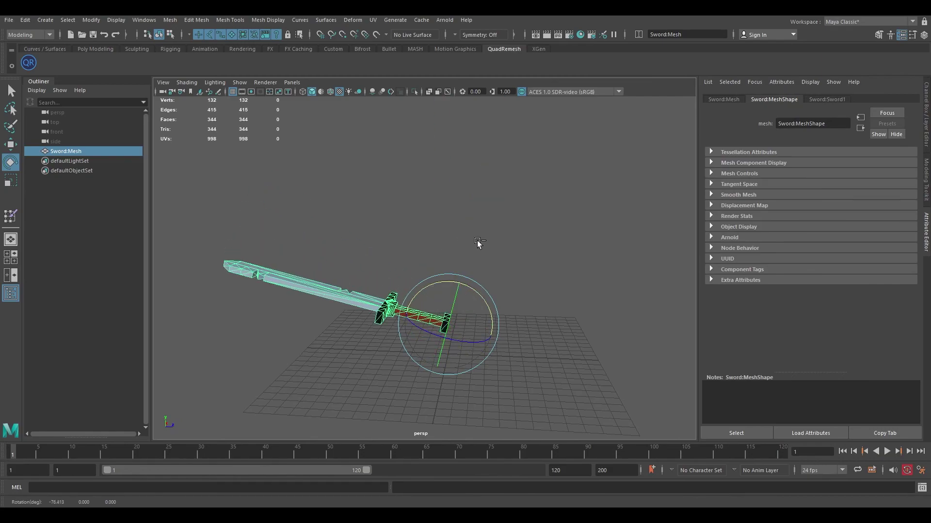
key(ctrl+z)
Snap the sword's pommel down onto the grid origin, deselect the mesh and view it from another angle.
click(538, 240)
alt+drag(546, 240, 457, 236)
scroll(457, 236, up, 1)
click(428, 292)
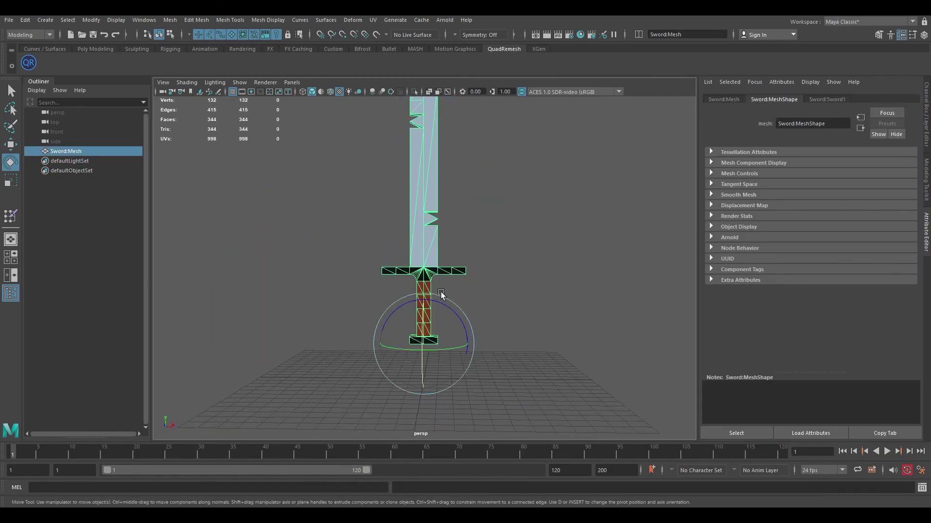
key(w)
key(c)
key(x)
drag(424, 302, 426, 378)
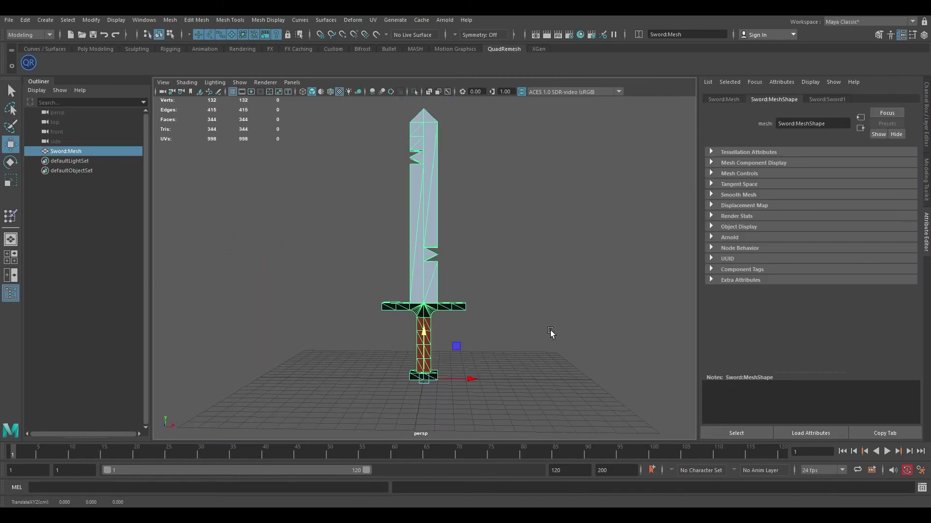
click(549, 331)
alt+drag(550, 332, 499, 328)
alt+right_drag(499, 328, 483, 261)
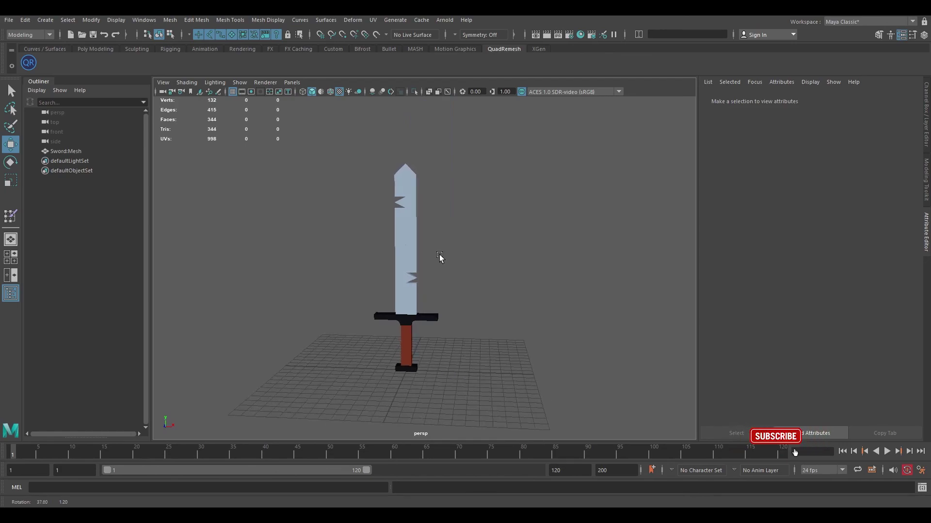